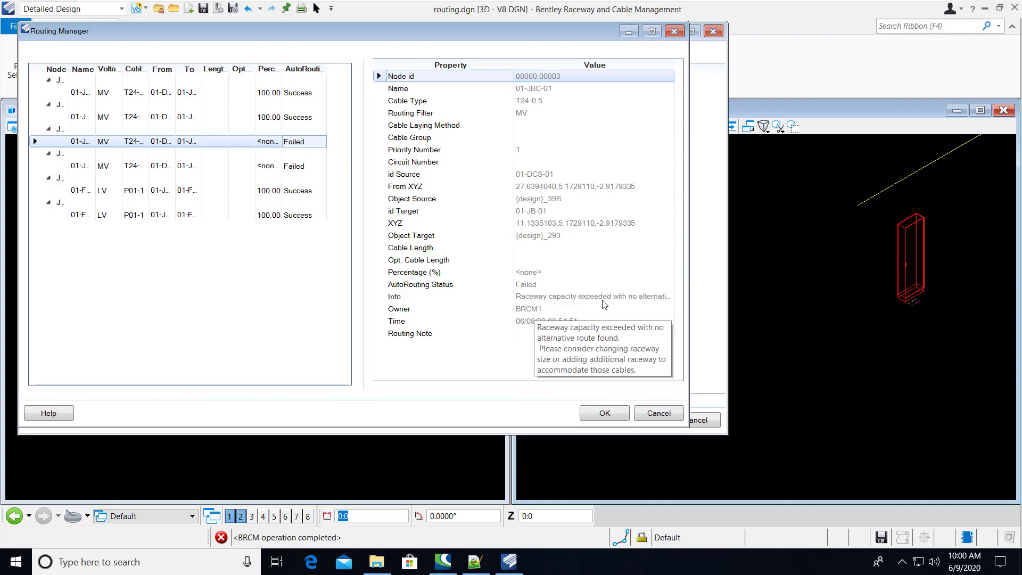
Check the failed routing of cable 01-JBC-02, and leave the Routing Manager and Cable Manager without removing the existing autoroutes
click(192, 171)
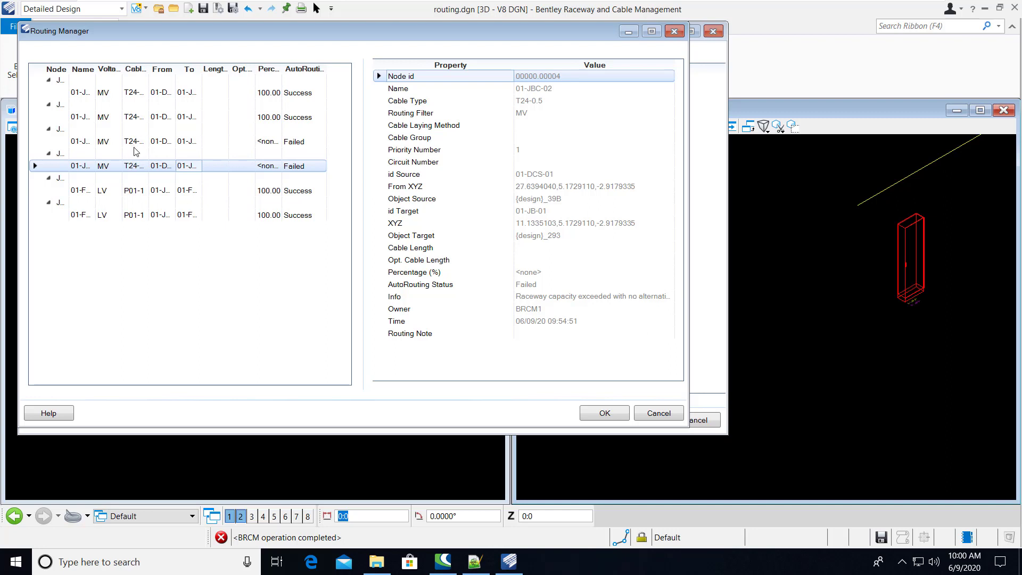
click(604, 413)
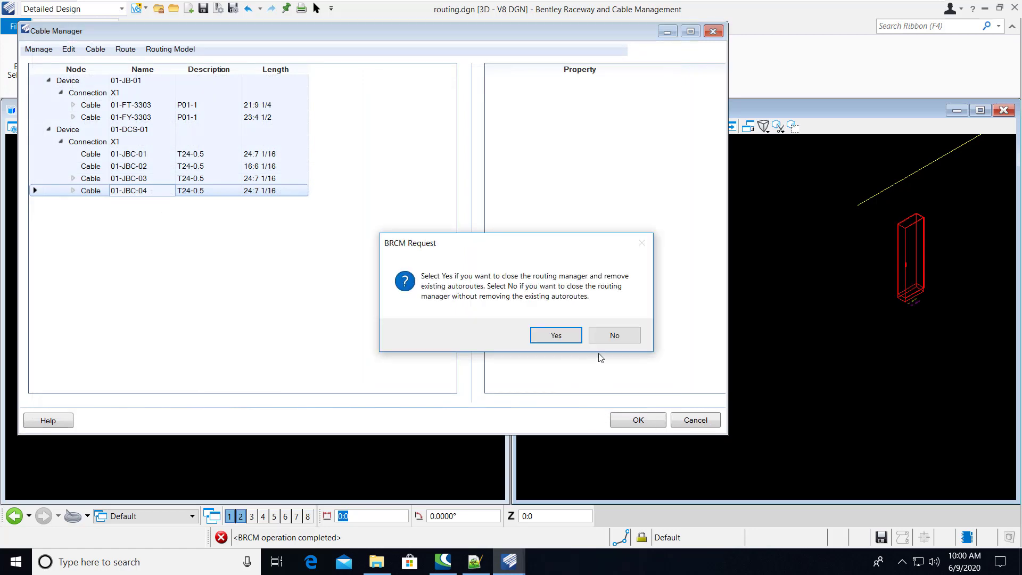
click(612, 337)
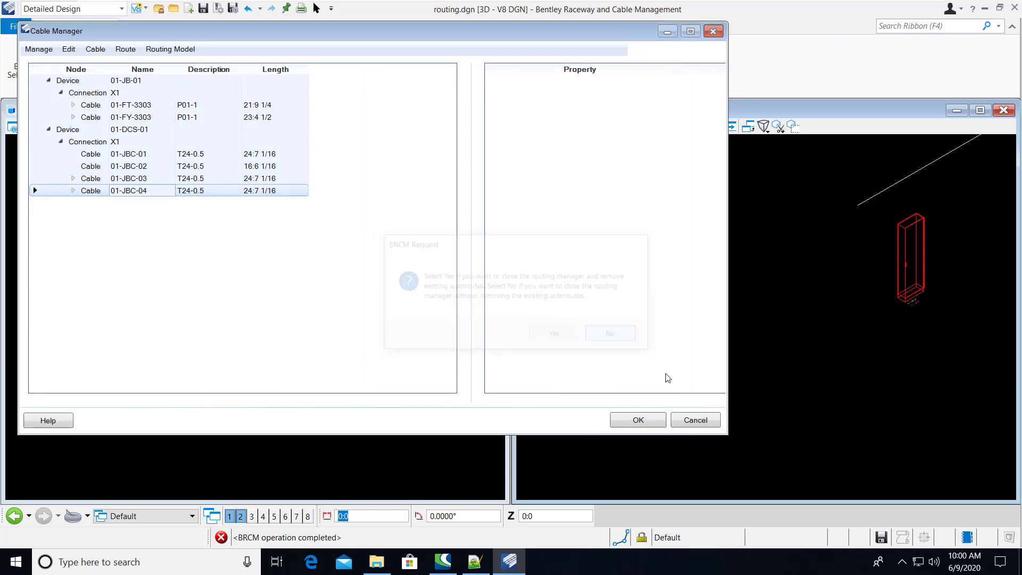
click(695, 420)
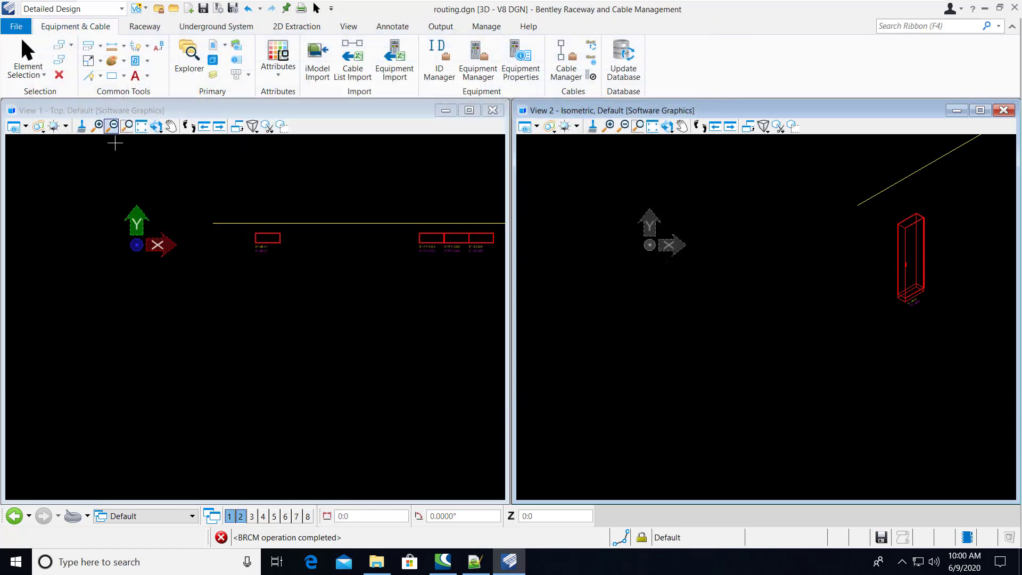
Open design.dgn from the recent files without updating the database for the current file
click(16, 26)
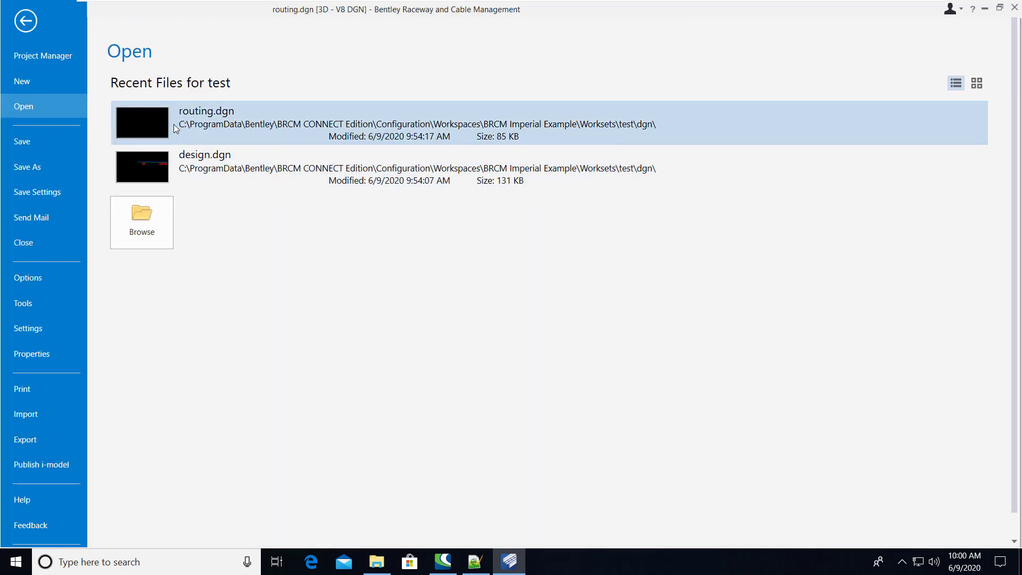
click(161, 163)
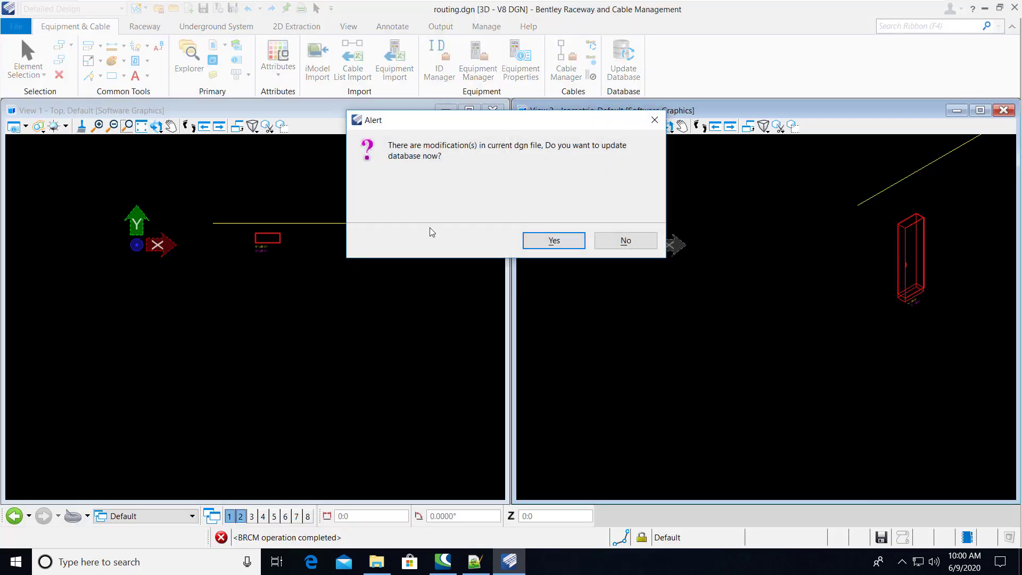
click(625, 241)
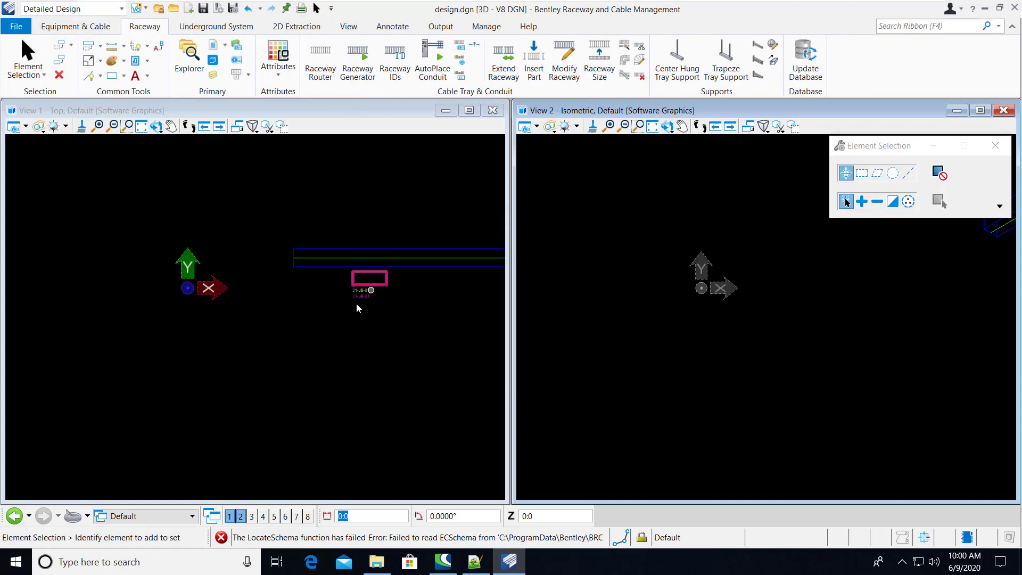
Set Divider / Section 1 [%] of the long cable tray raceway to <Dynamic> in its raceway properties
scroll(254, 272, down, 1)
scroll(339, 282, down, 1)
scroll(420, 271, up, 1)
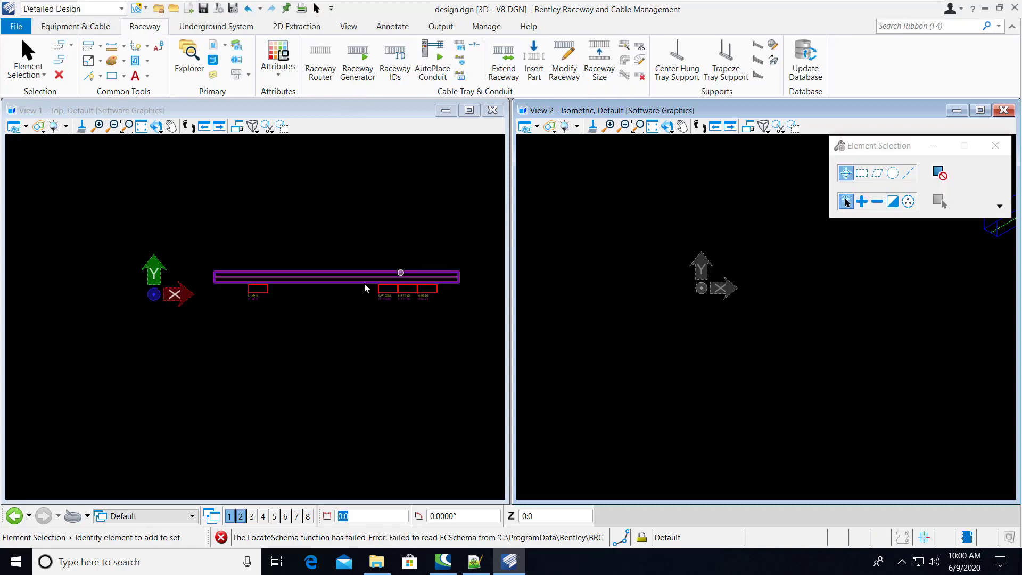
scroll(365, 283, up, 1)
click(338, 281)
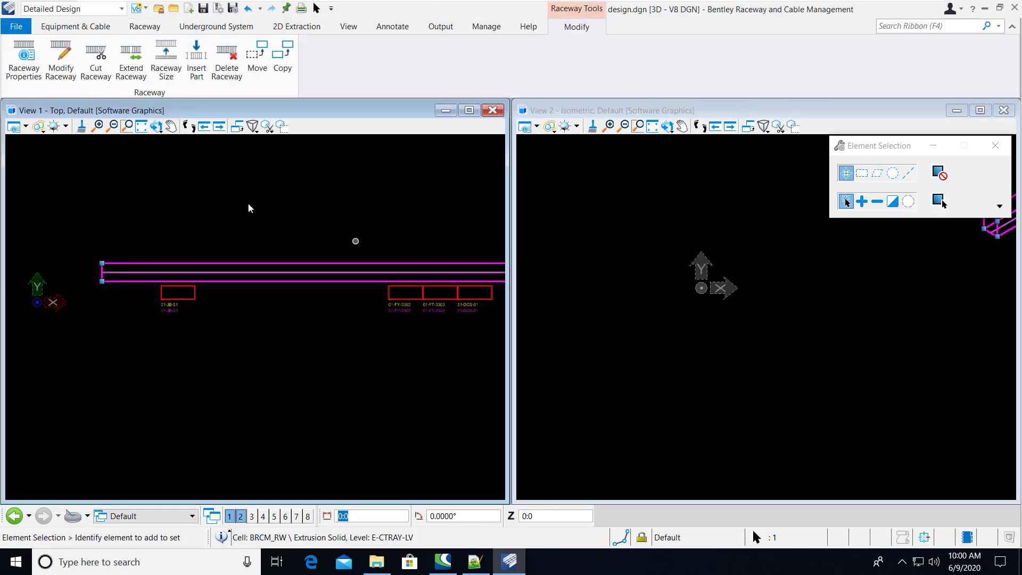
click(24, 62)
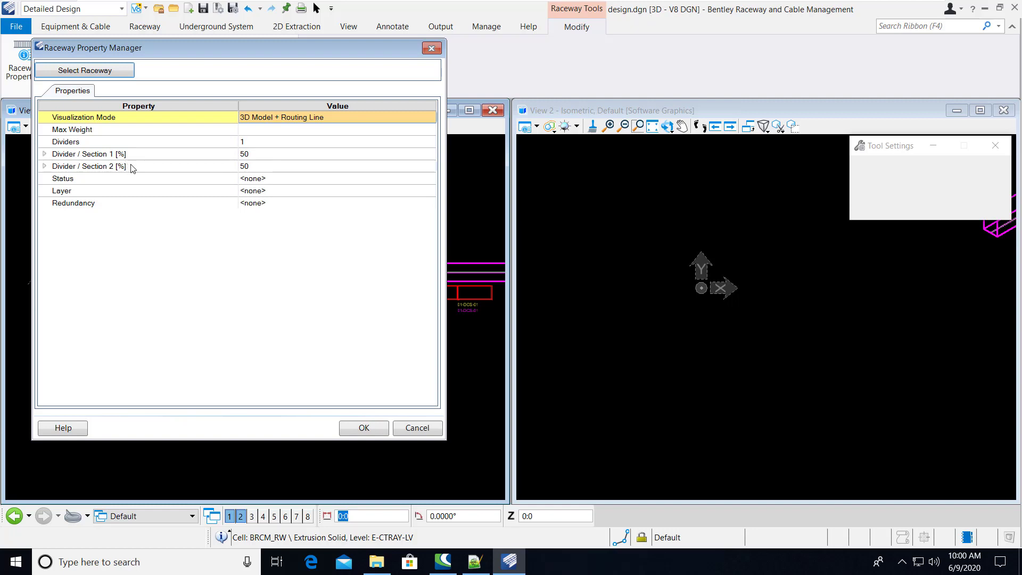
click(258, 154)
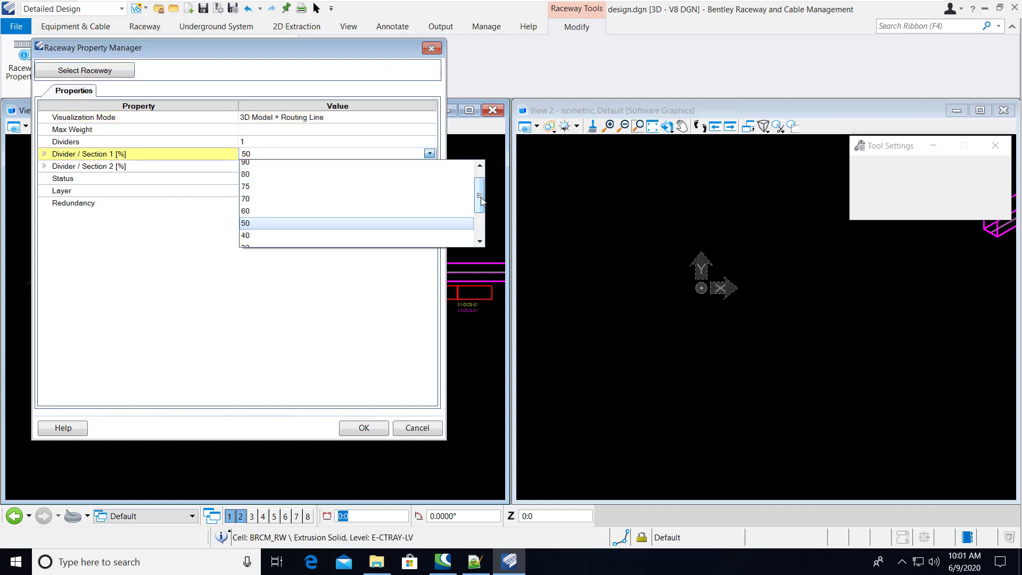
mouse_move(480, 199)
mouse_down()
mouse_move(482, 237)
mouse_move(478, 192)
mouse_up()
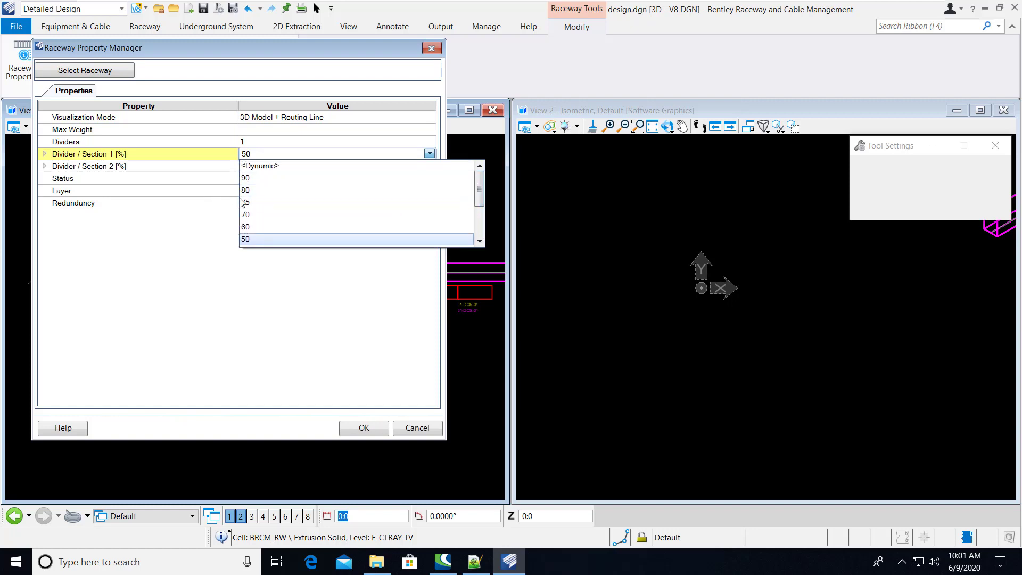
click(256, 167)
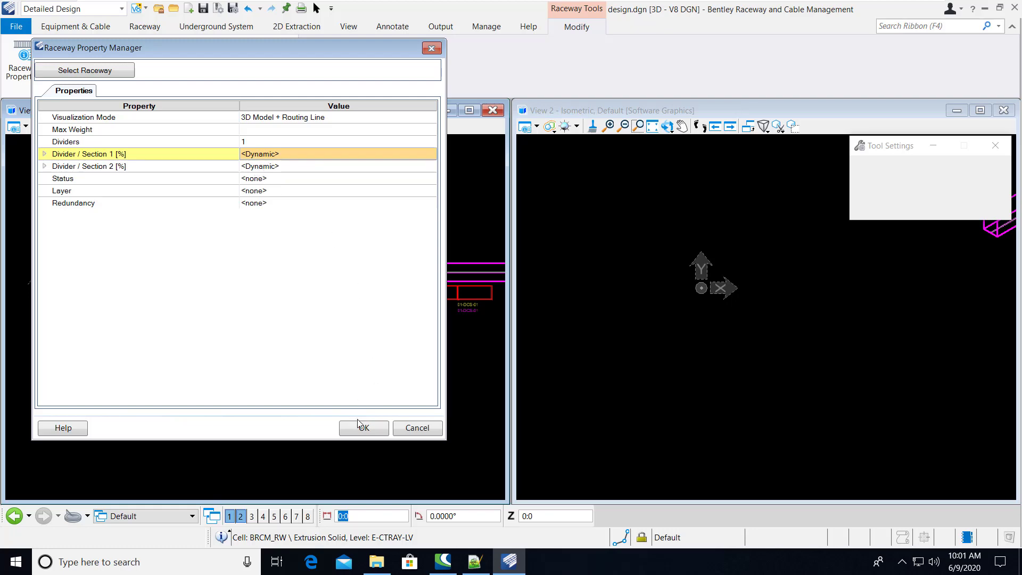
click(370, 429)
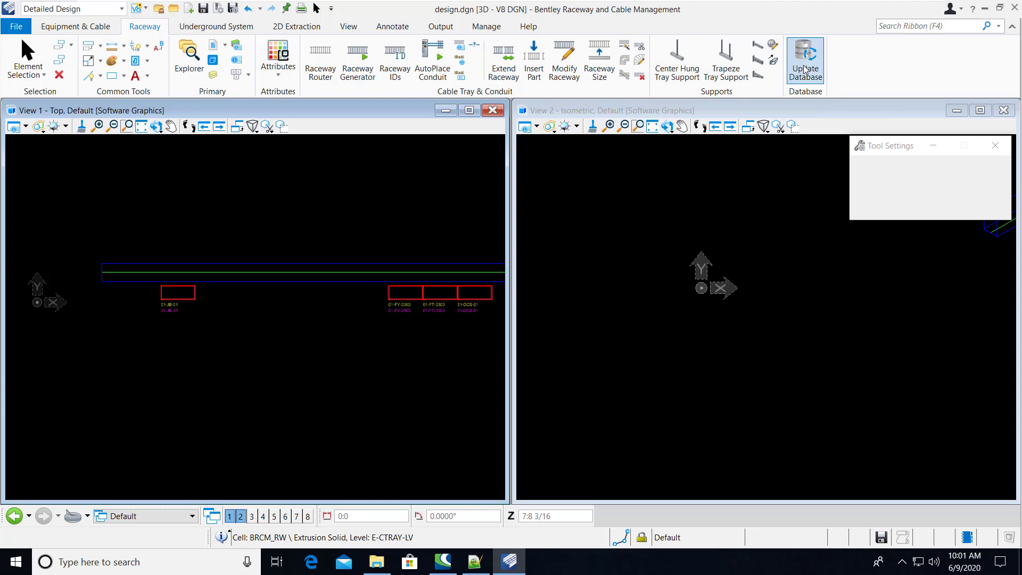
Save design.dgn and update the database with the raceway change
click(203, 8)
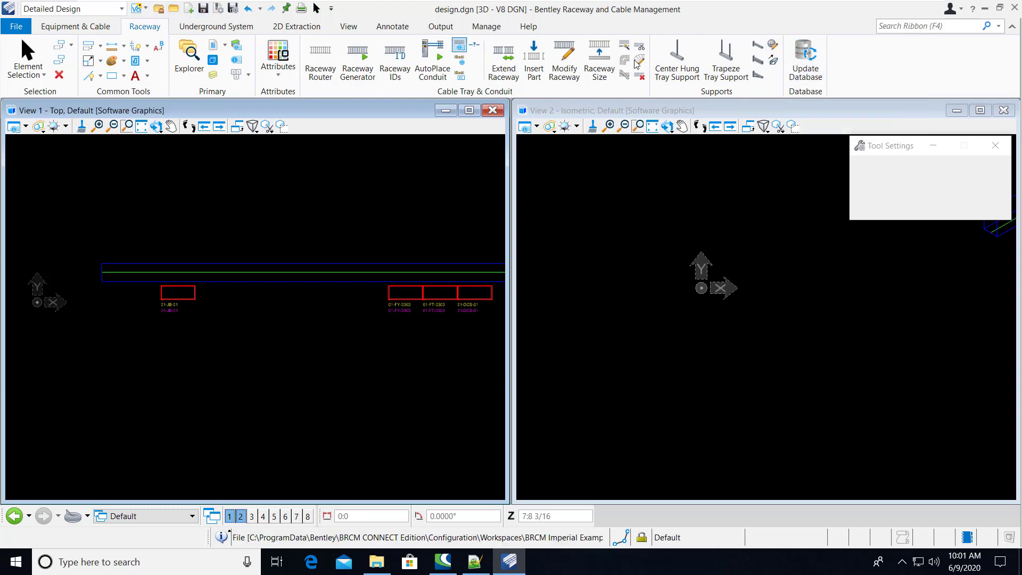
click(806, 60)
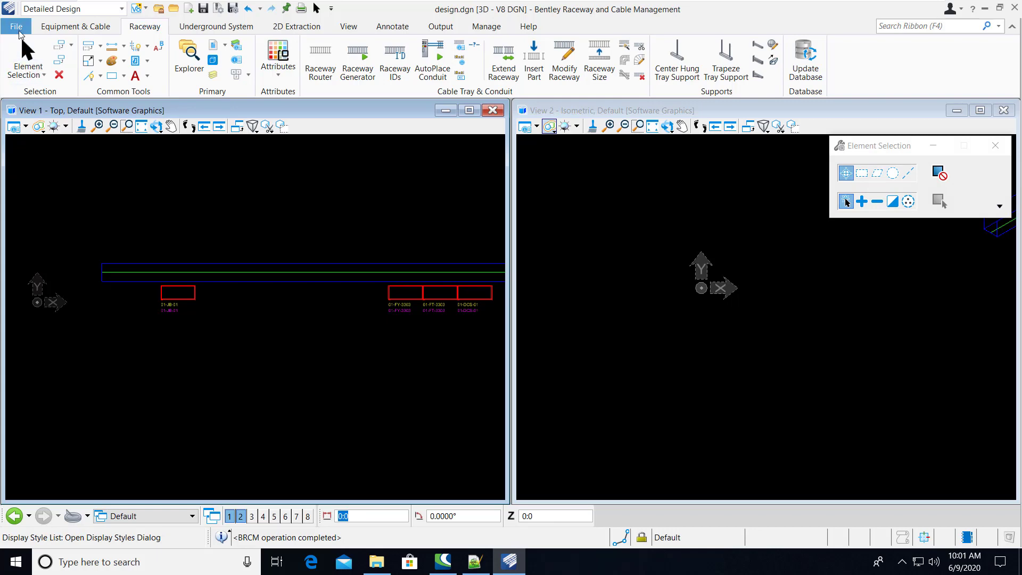
Open routing.dgn and delete all existing routing model elements, including the raceway line and equipment
click(16, 26)
click(154, 170)
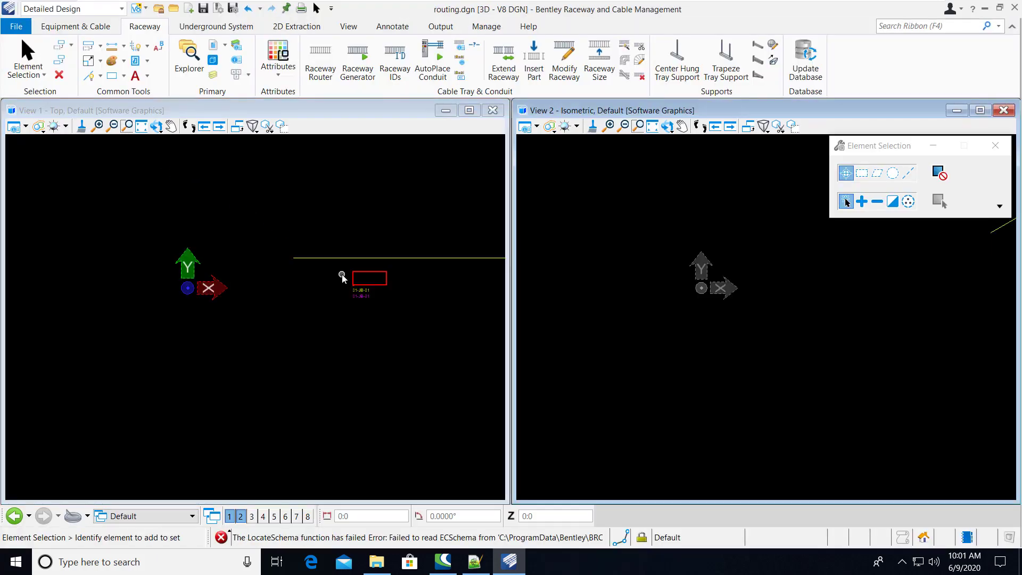
scroll(220, 237, down, 2)
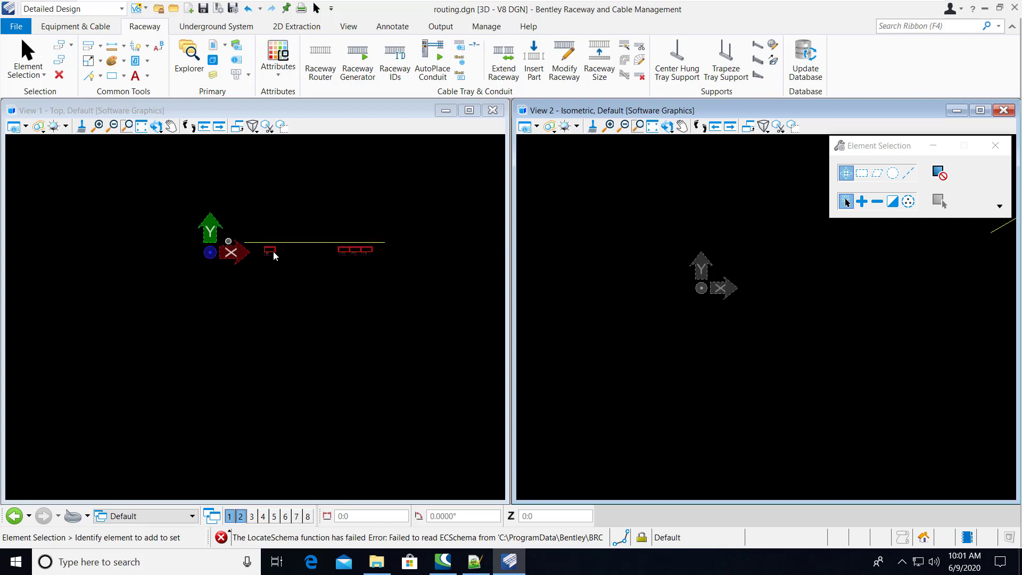
scroll(314, 248, up, 1)
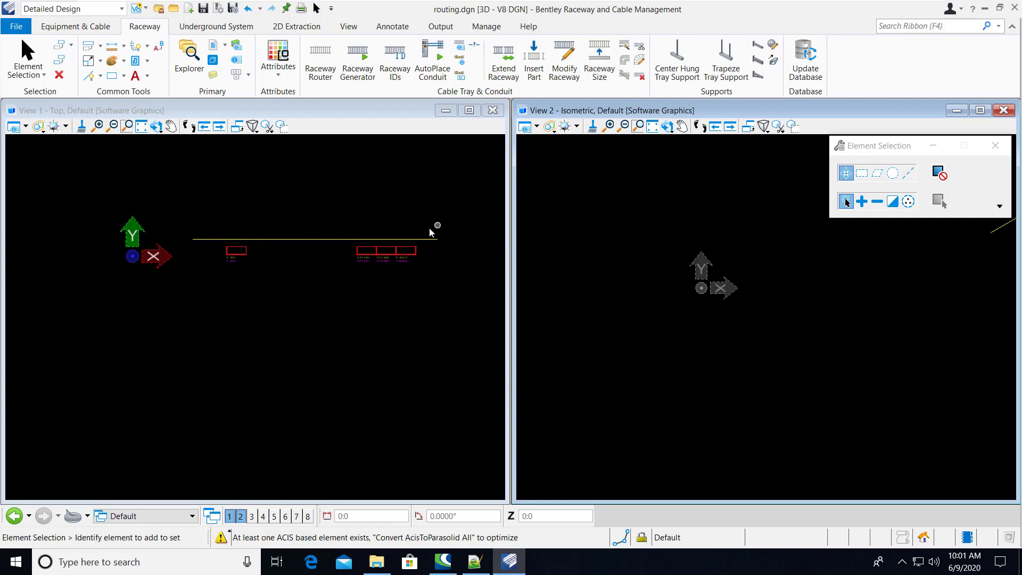
drag(441, 281, 170, 201)
key(Delete)
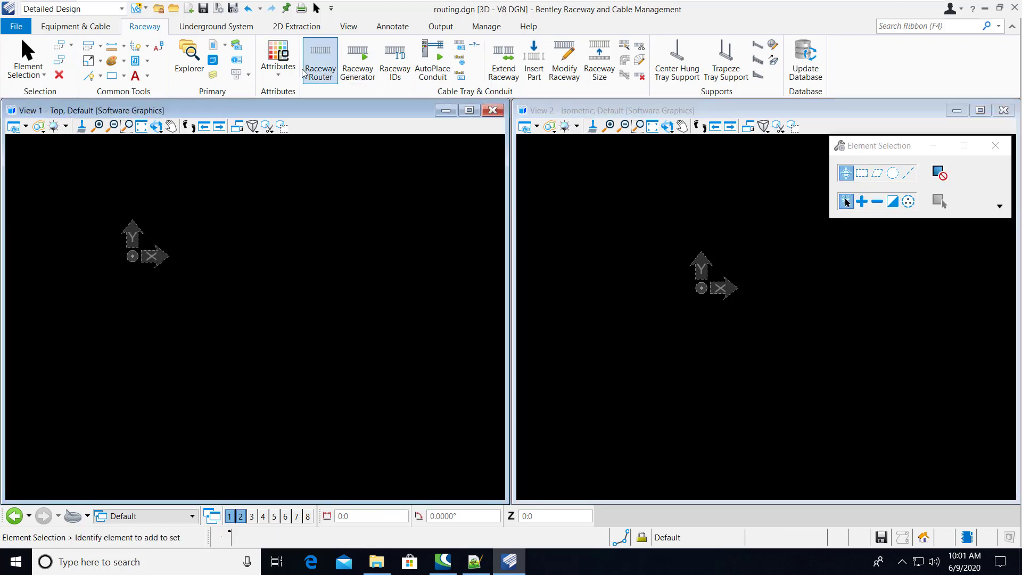
Select all cables in the Cable Manager and open them in the Routing Manager
click(76, 26)
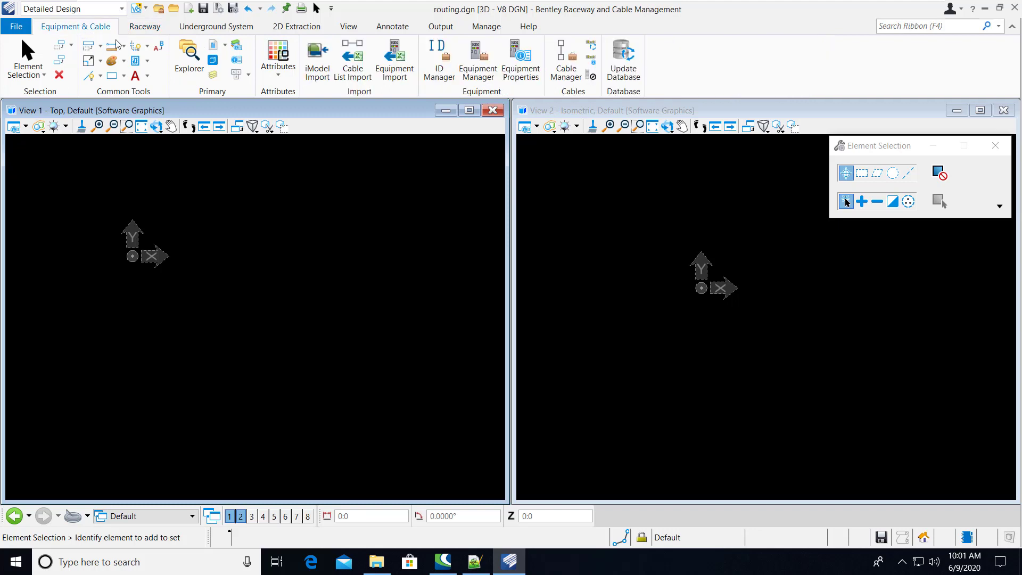
click(566, 62)
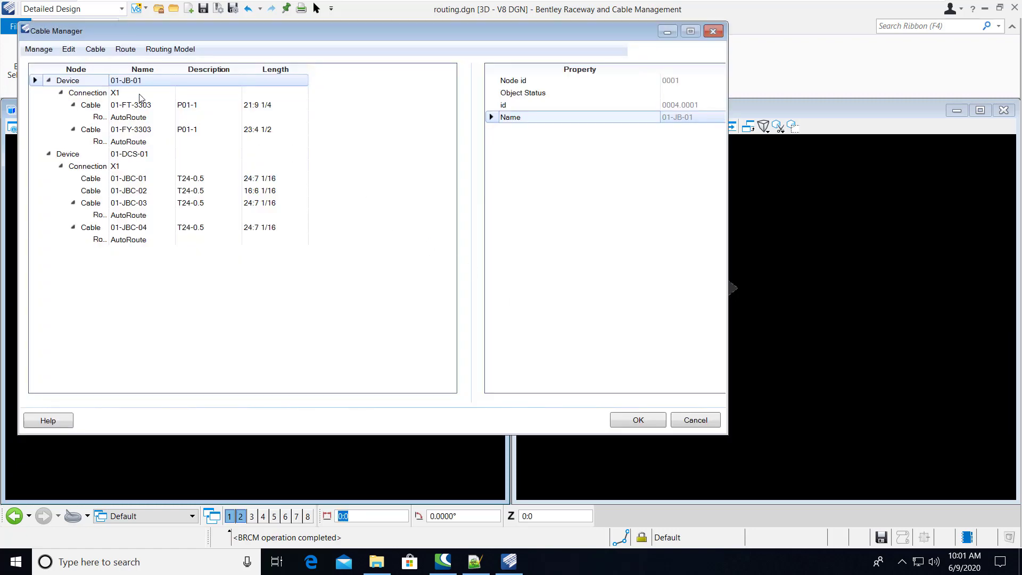
click(69, 49)
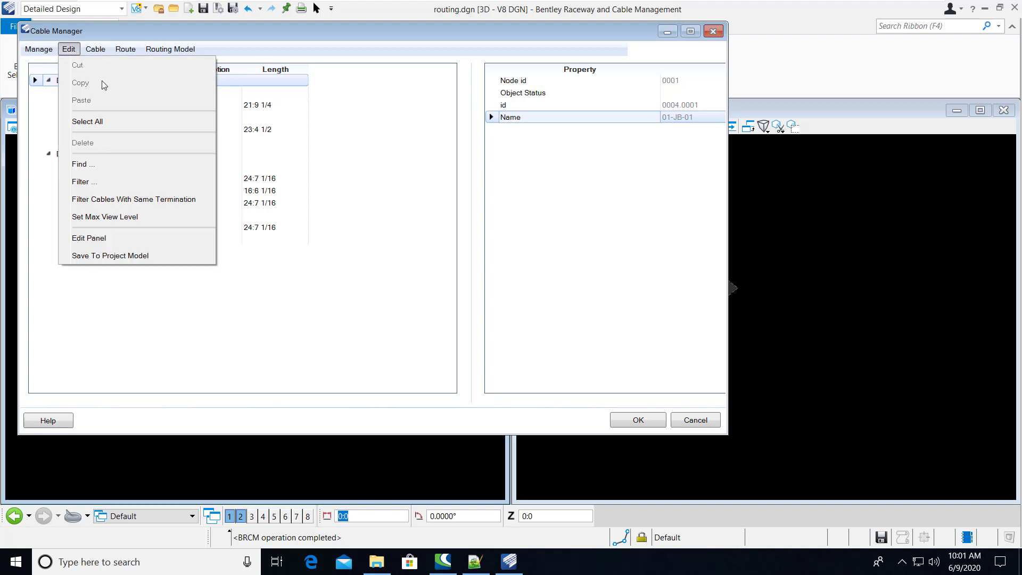
click(117, 122)
right_click(128, 118)
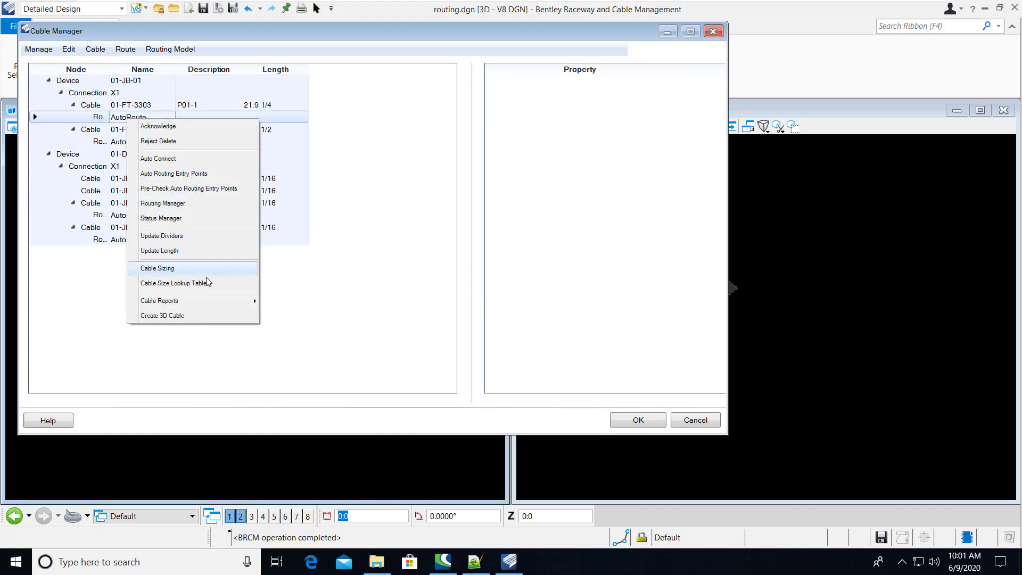
click(184, 204)
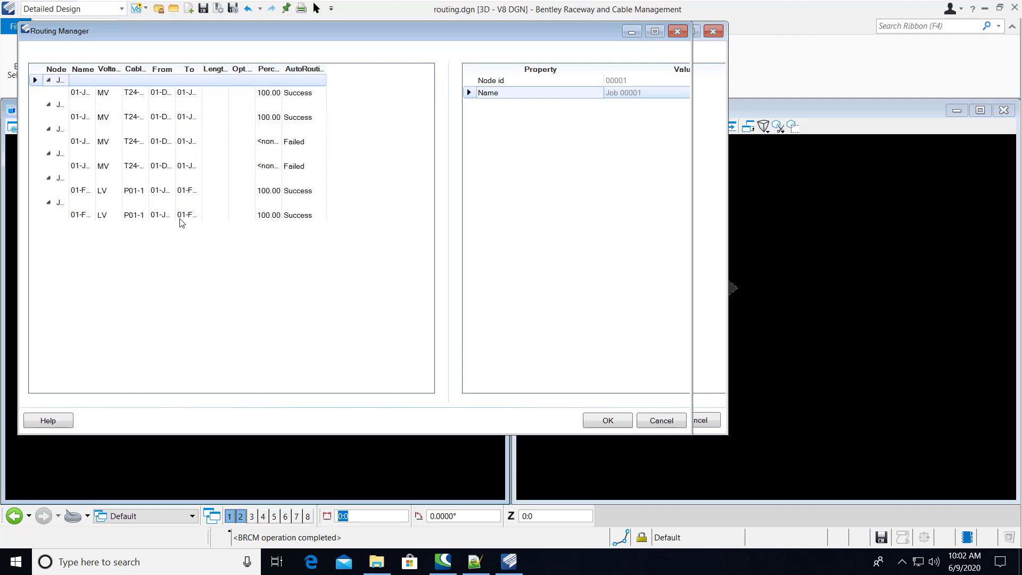
Run automatic routing on all the cable jobs in the Routing Manager
shift+click(184, 219)
right_click(188, 203)
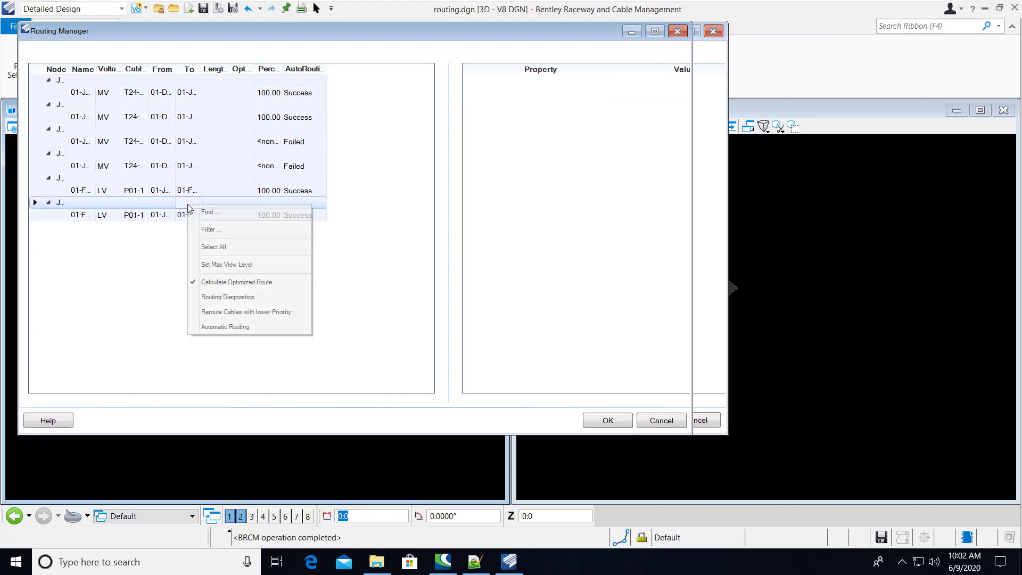
click(238, 333)
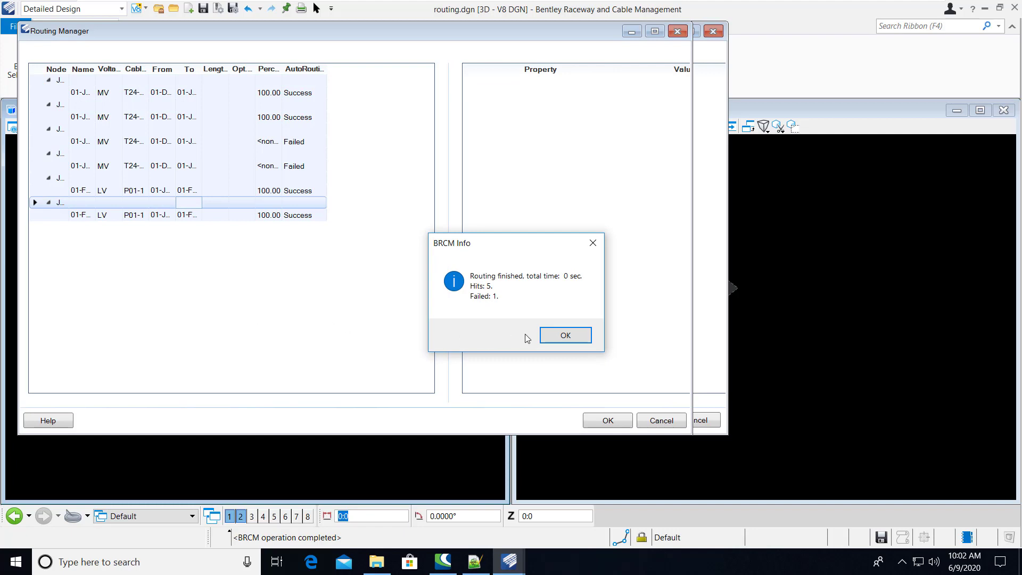
click(566, 338)
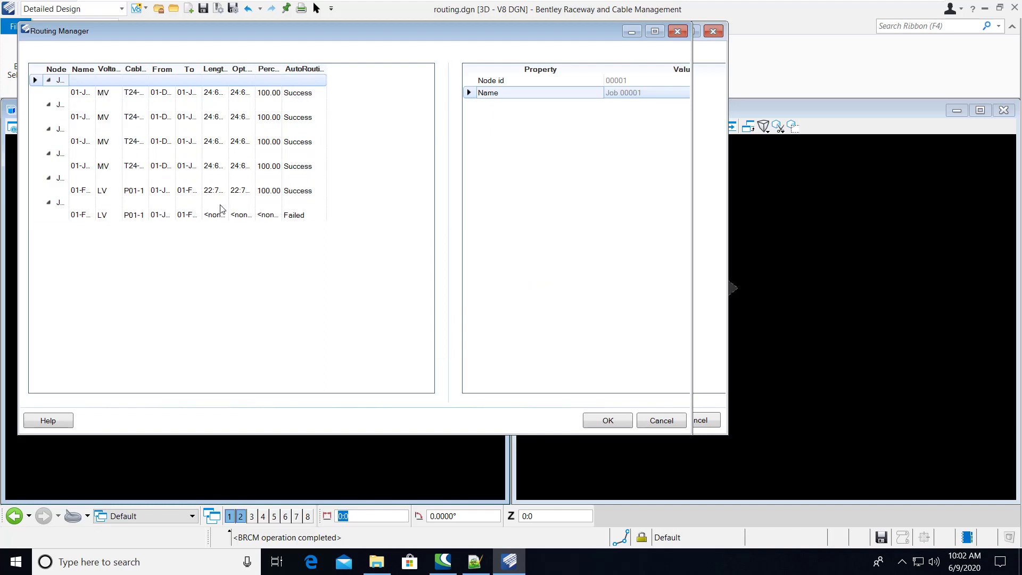
Check the routing info of failed cable 01-FY-3303 and accept the routing results
click(292, 216)
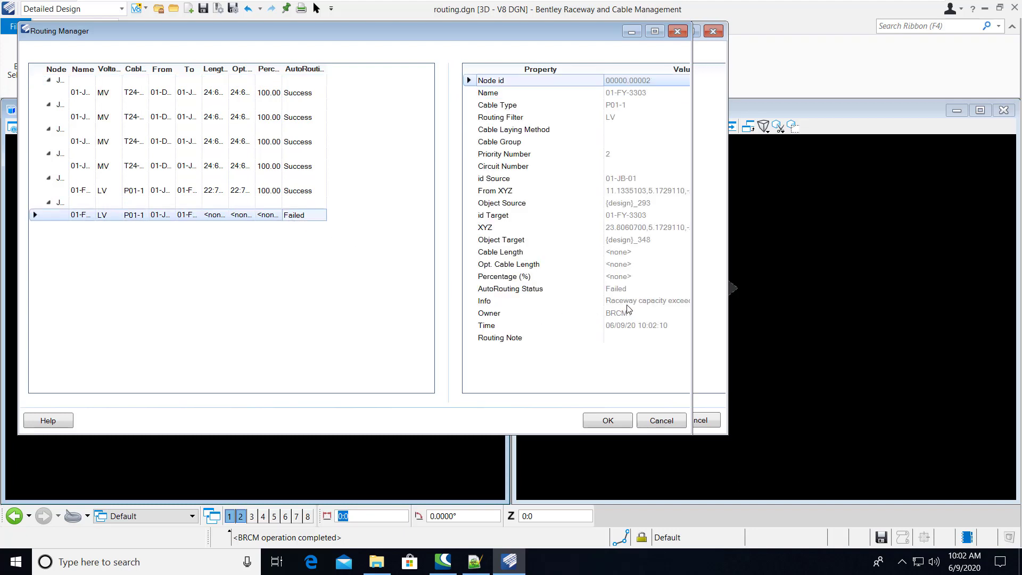
mouse_move(628, 307)
click(620, 421)
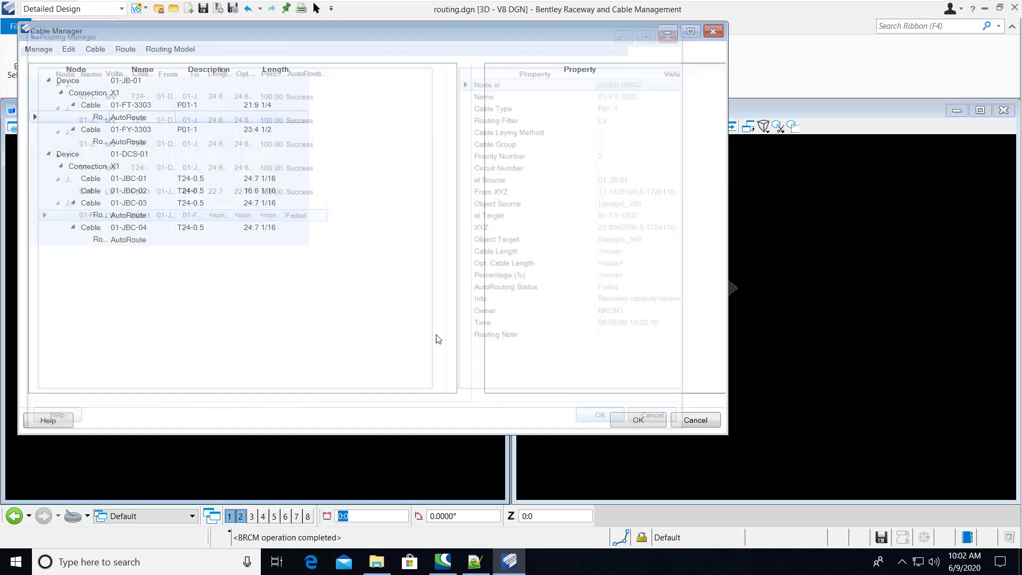
Display the Raceway Fill Info for the routed raceway line and examine the LV section's fill
click(176, 50)
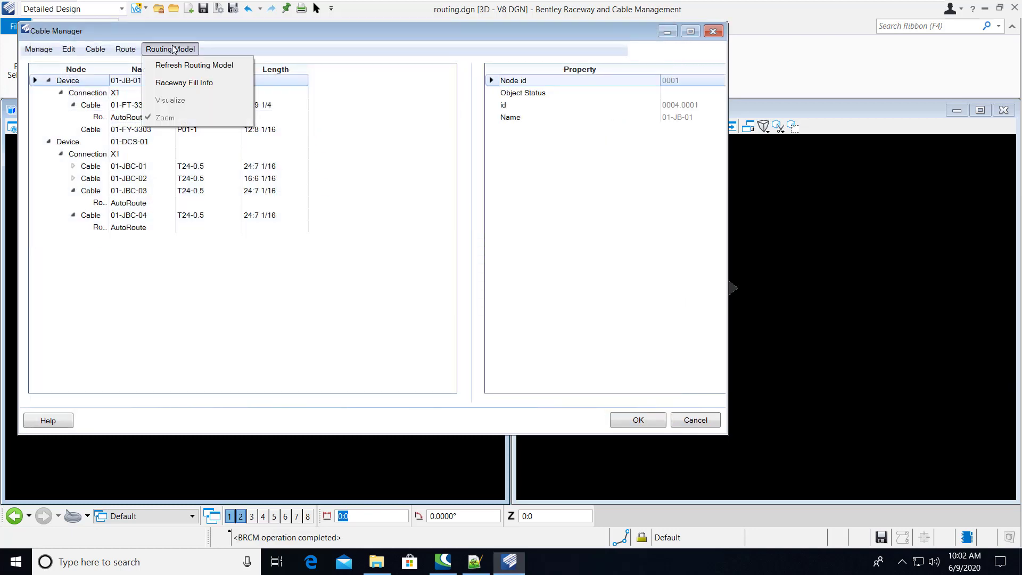
click(173, 84)
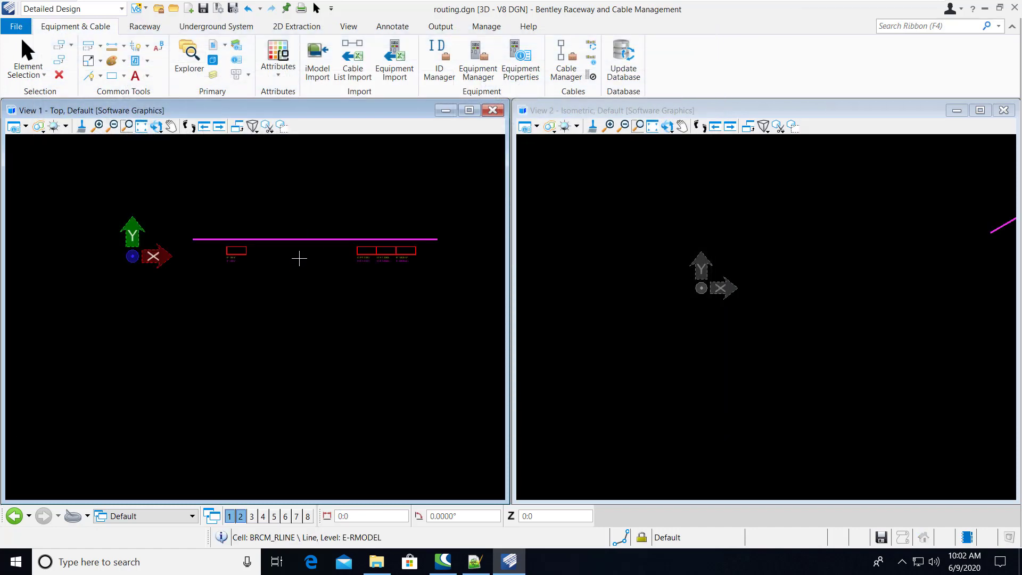
click(299, 254)
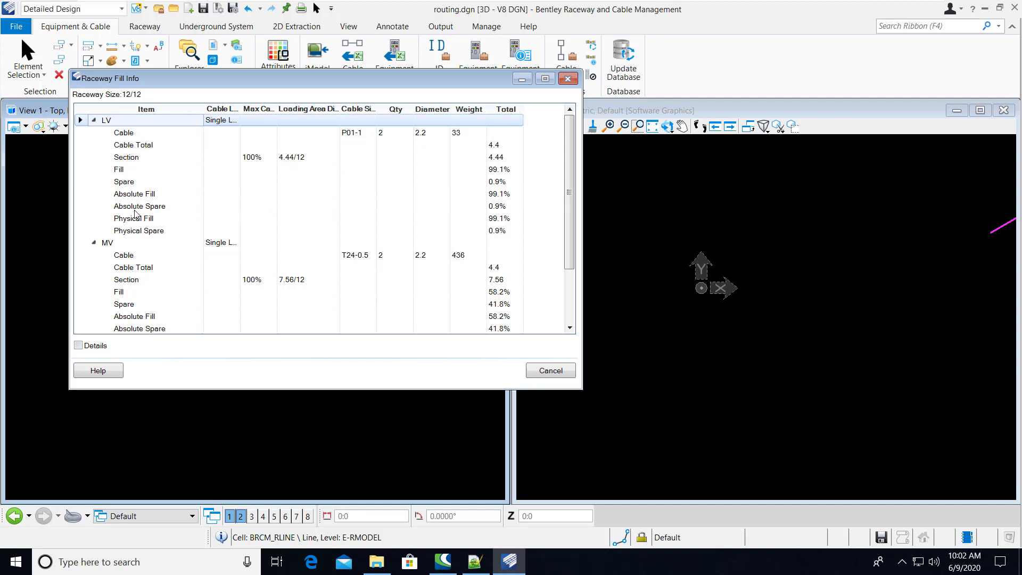
click(133, 159)
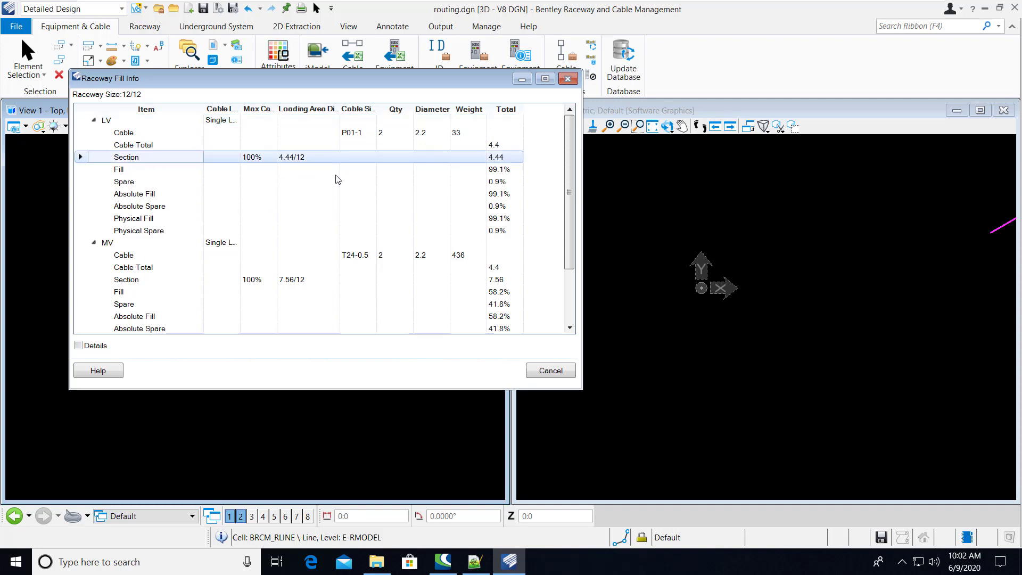